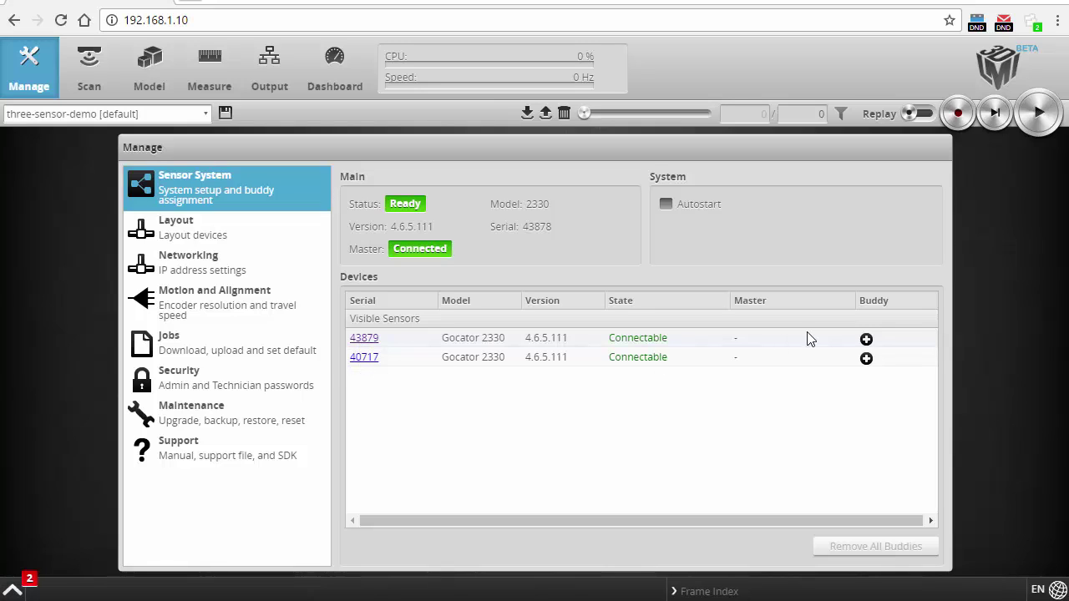
Buddy sensors 43879 and 40717 to the main sensor and assign 40717 to Bottom position 0.
{"action": "left_click", "coordinate": [866, 341]}
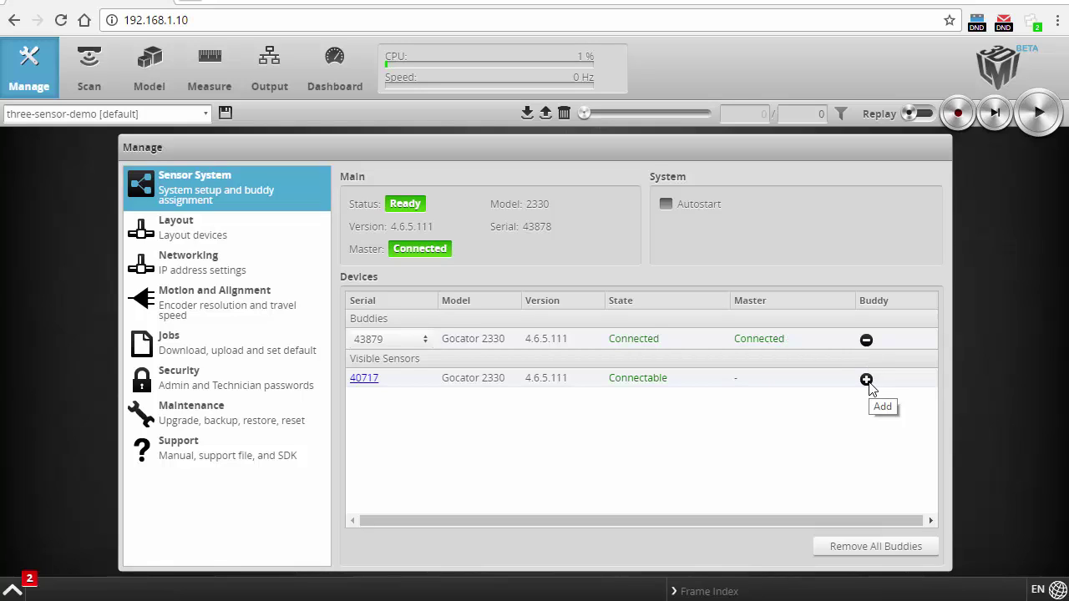
{"action": "left_click", "coordinate": [867, 380]}
{"action": "left_click", "coordinate": [867, 380]}
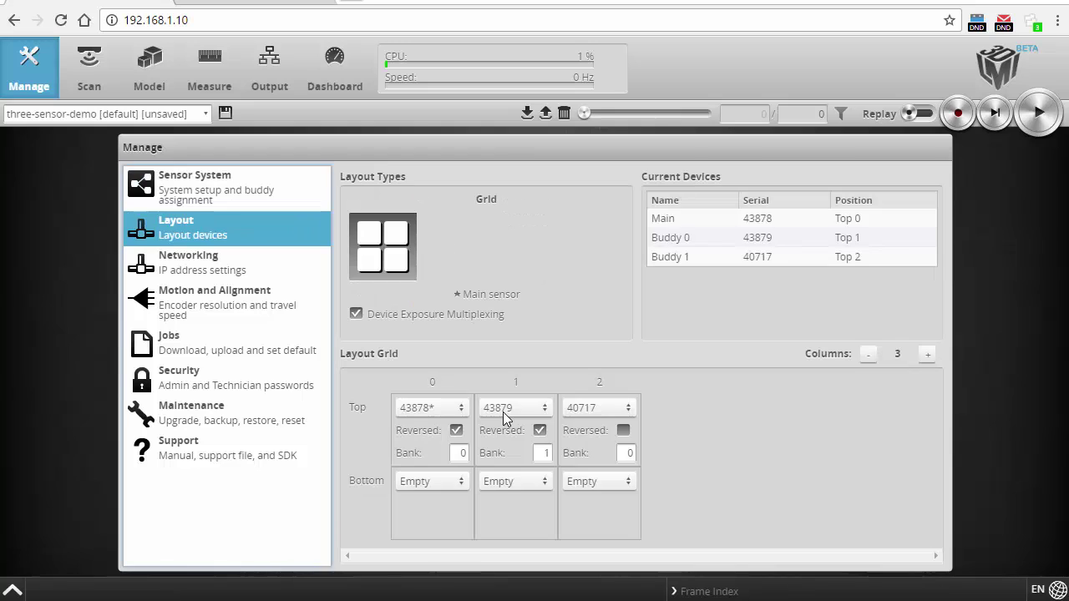
{"action": "left_click", "coordinate": [437, 482]}
{"action": "left_click", "coordinate": [429, 537]}
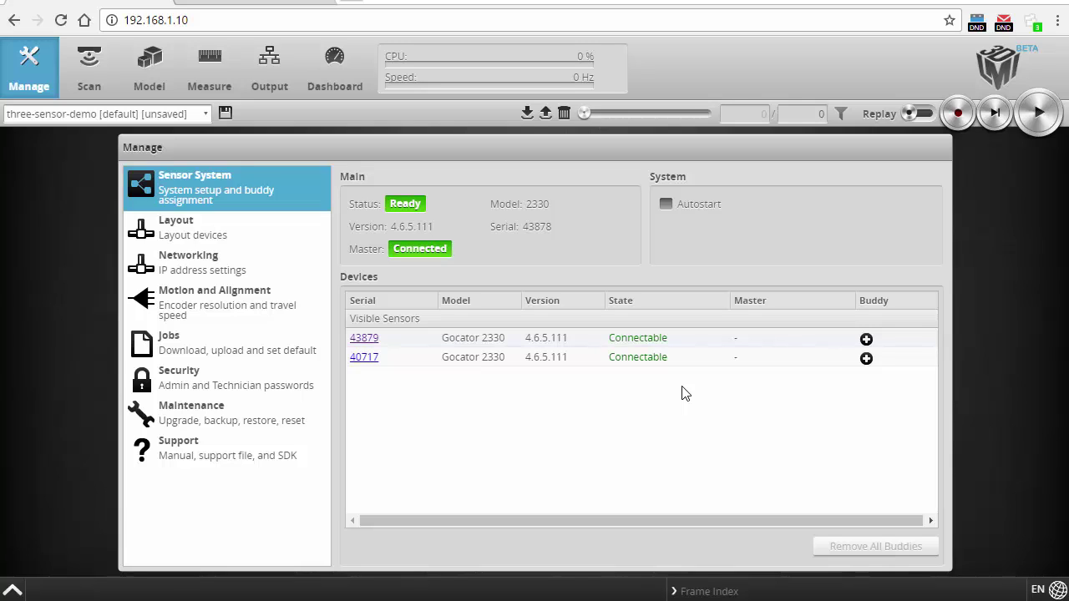
Buddy sensors 43879 and 40717 to main sensor 43878 so each shows Connected.
{"action": "left_click_drag", "start_coordinate": [522, 226], "coordinate": [552, 235]}
{"action": "left_click", "coordinate": [867, 341]}
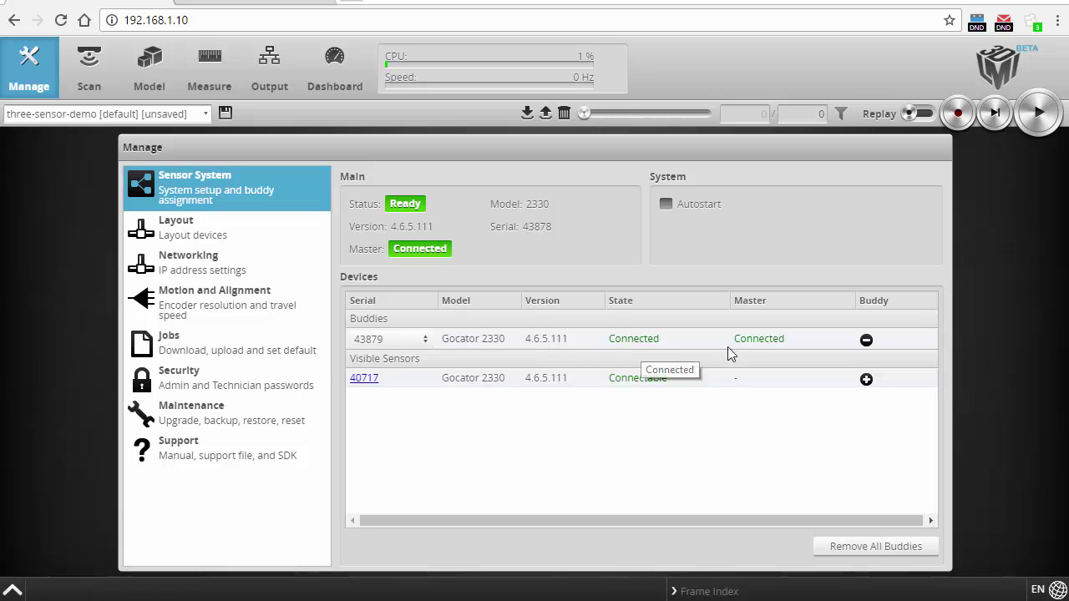
{"action": "left_click", "coordinate": [866, 380]}
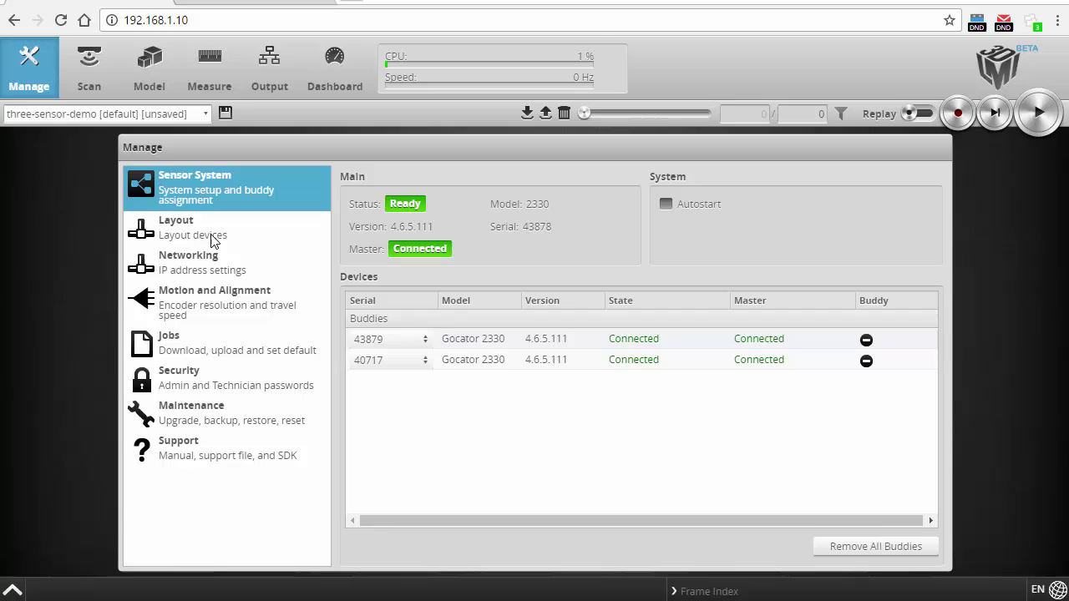
In Layout, move sensor 40717 to Bottom 0 and keep the grid at 3 columns.
{"action": "left_click", "coordinate": [185, 241]}
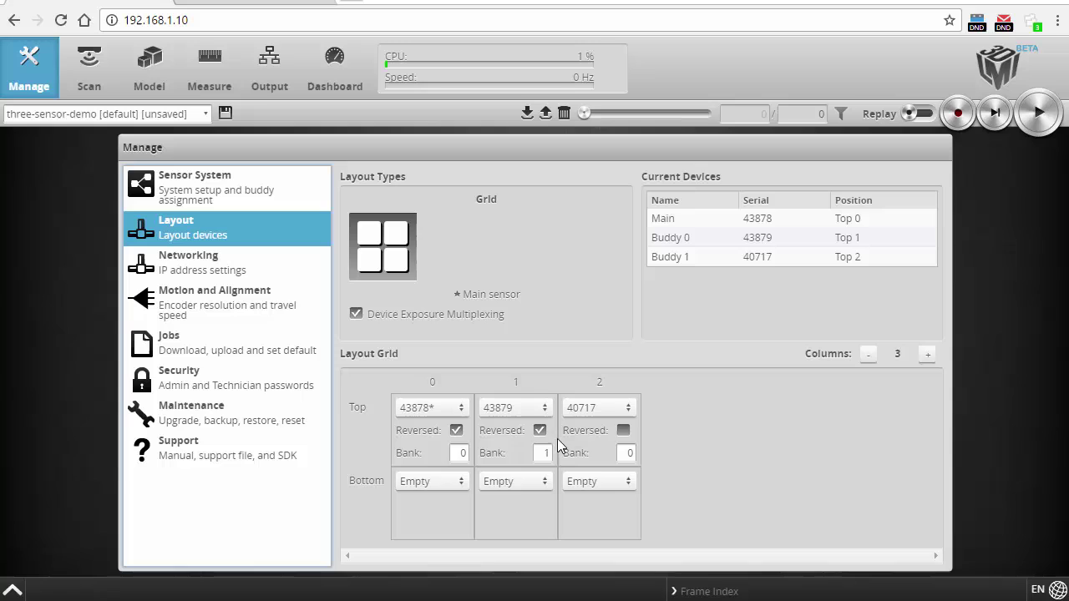
{"action": "left_click", "coordinate": [438, 482]}
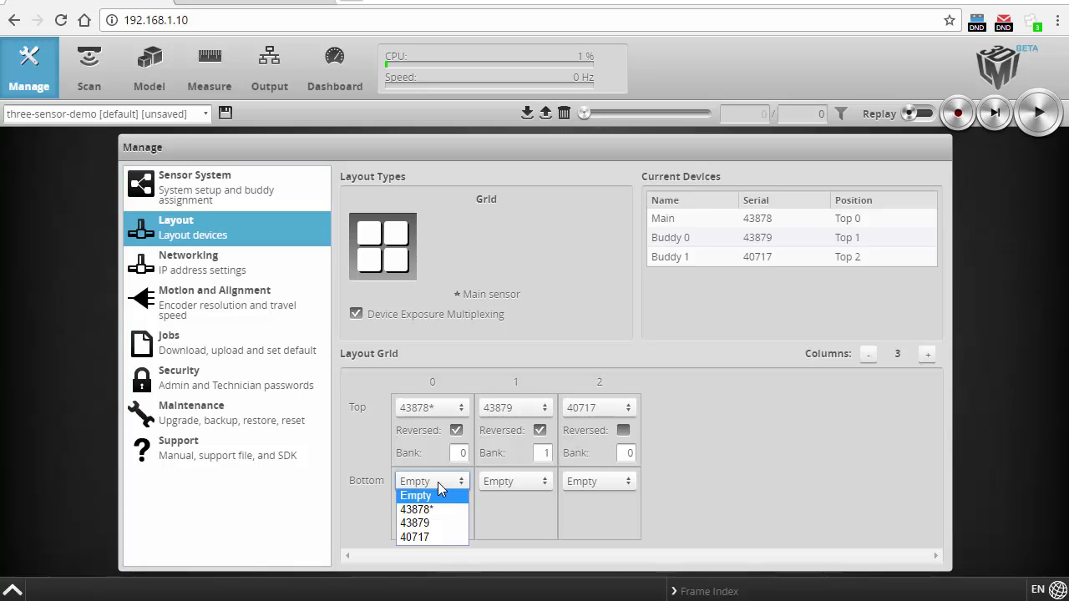
{"action": "left_click", "coordinate": [430, 538]}
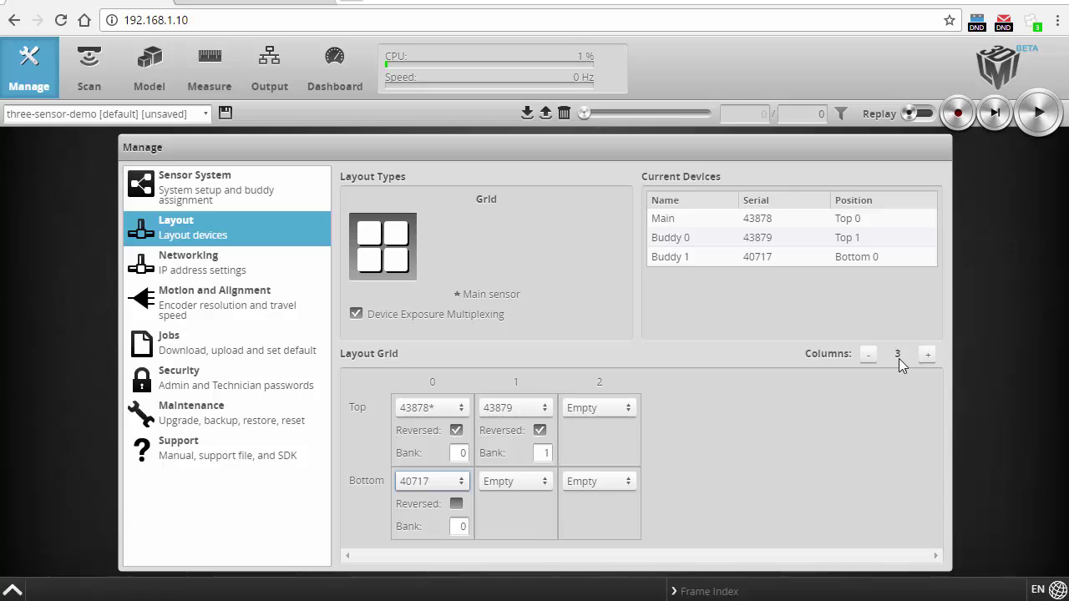
{"action": "left_click", "coordinate": [927, 354]}
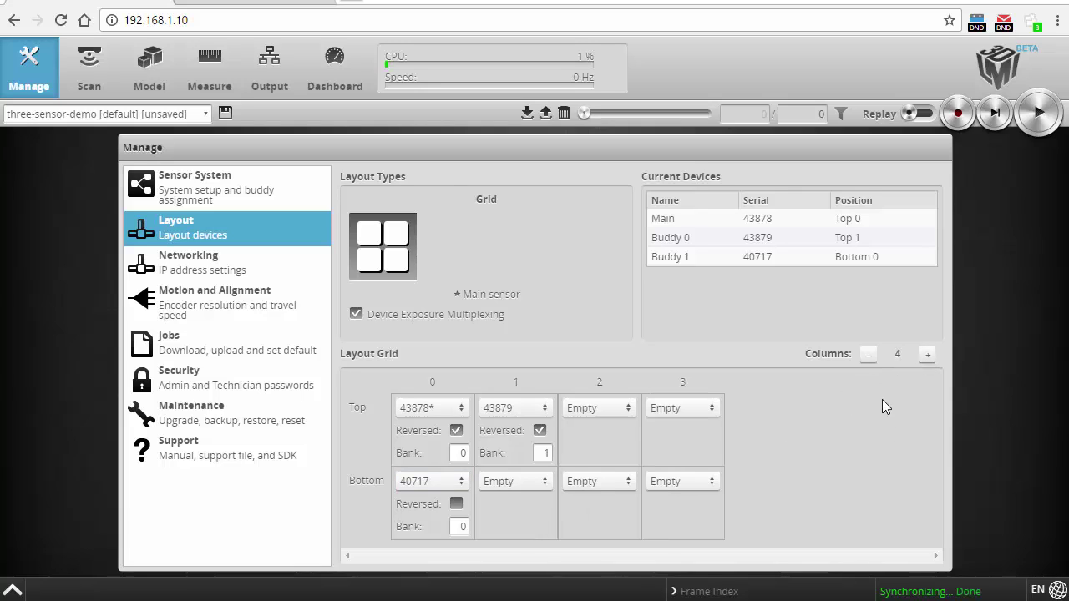
{"action": "left_click", "coordinate": [869, 356]}
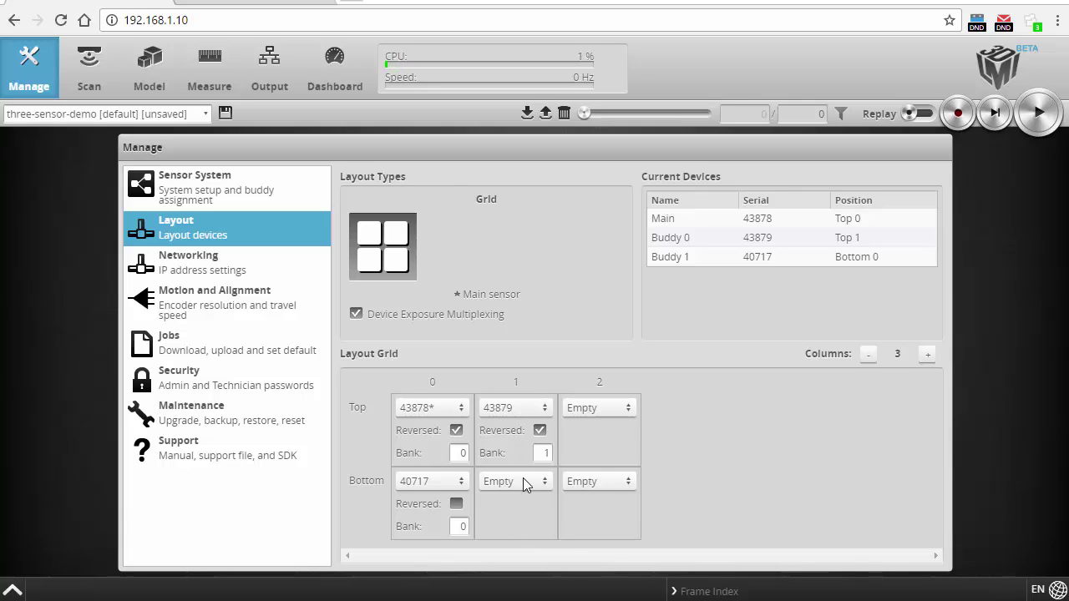
Place sensor 40717 at Top position 2 and mark column 2 as Reversed.
{"action": "left_click", "coordinate": [590, 408]}
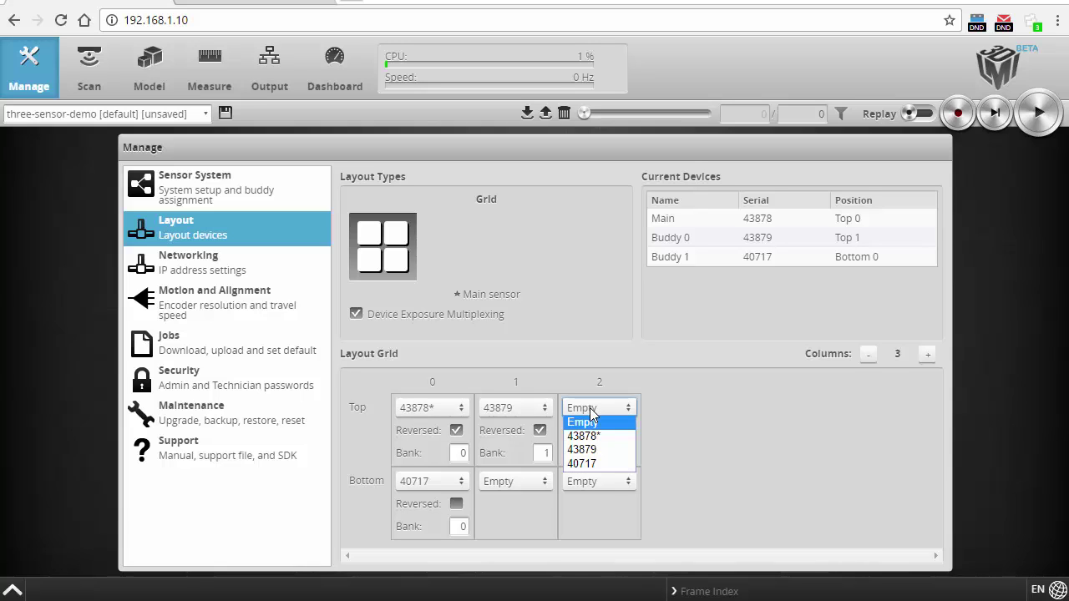
{"action": "left_click", "coordinate": [594, 462]}
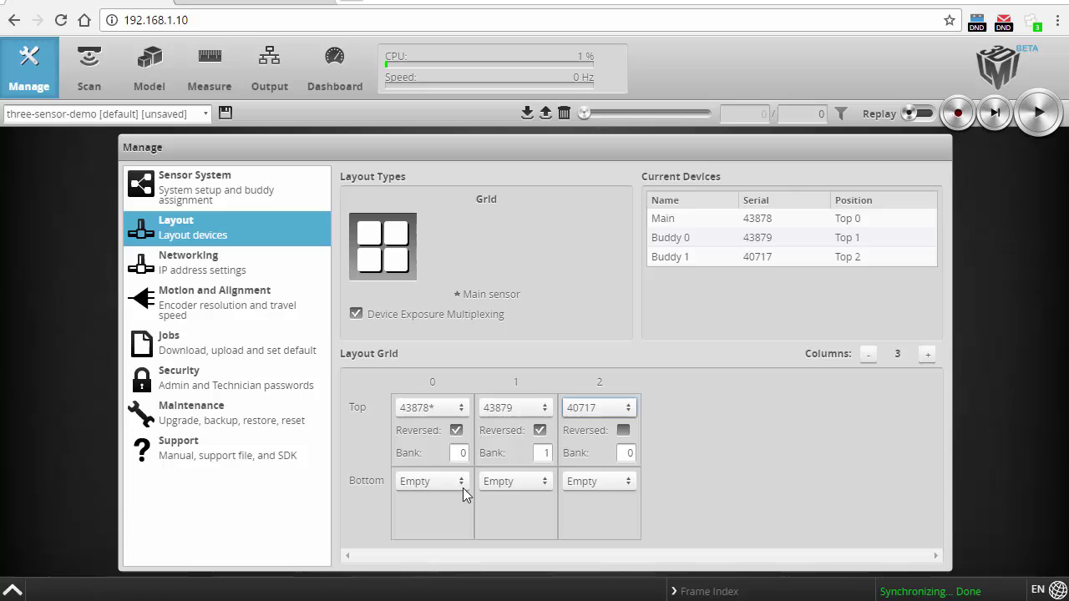
{"action": "left_click", "coordinate": [623, 430]}
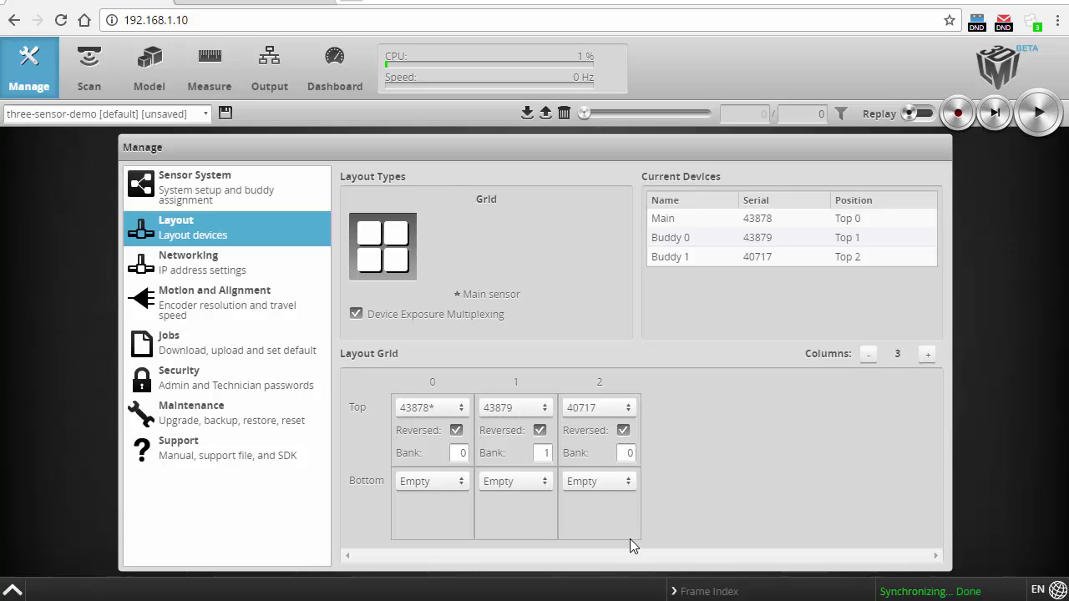
{"action": "double_click", "coordinate": [543, 453]}
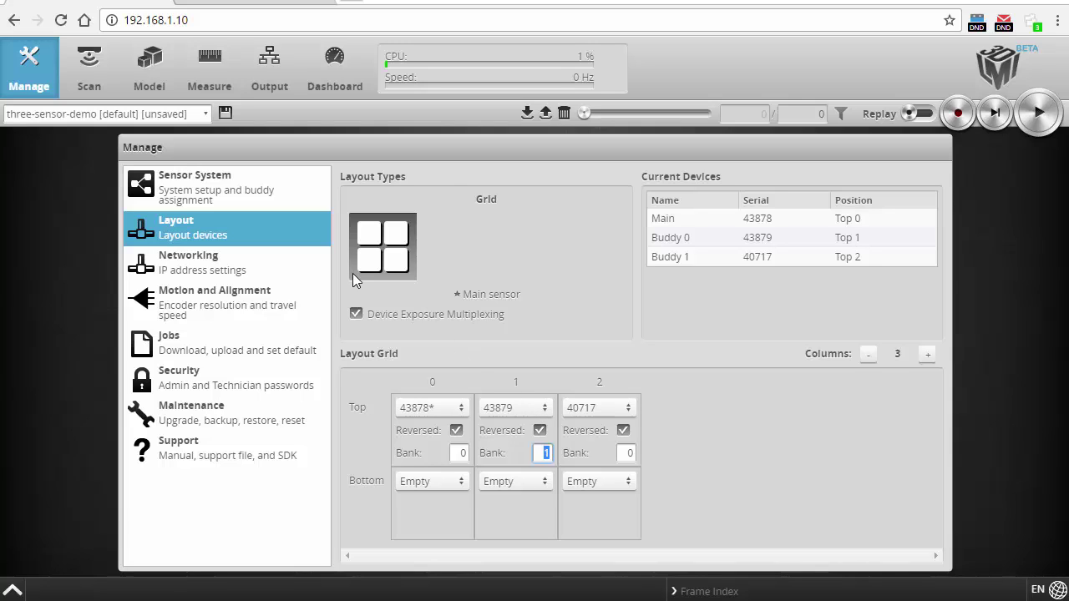
In the Scan setup, expand Trigger and Alignment and clear the existing sensor alignment.
{"action": "left_click", "coordinate": [101, 71]}
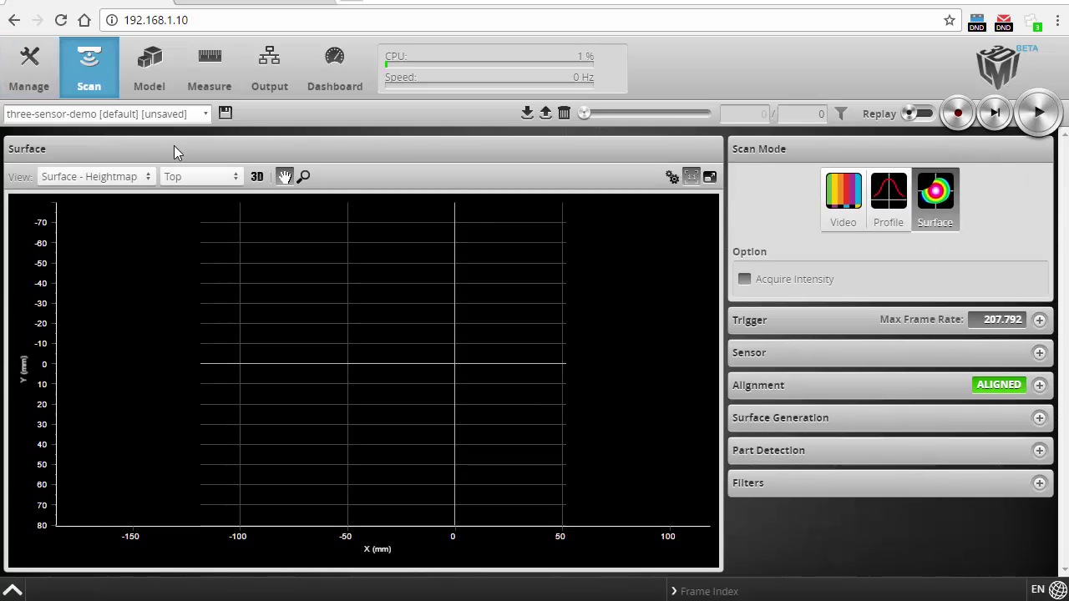
{"action": "left_click", "coordinate": [779, 326]}
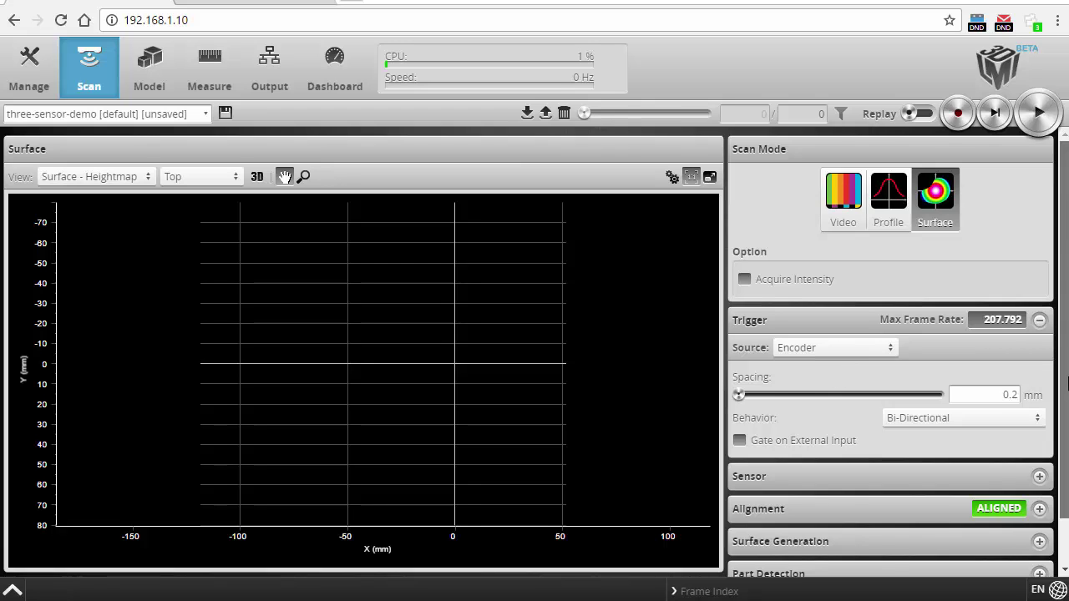
{"action": "scroll", "coordinate": [1051, 418], "scroll_direction": "down", "scroll_amount": 1}
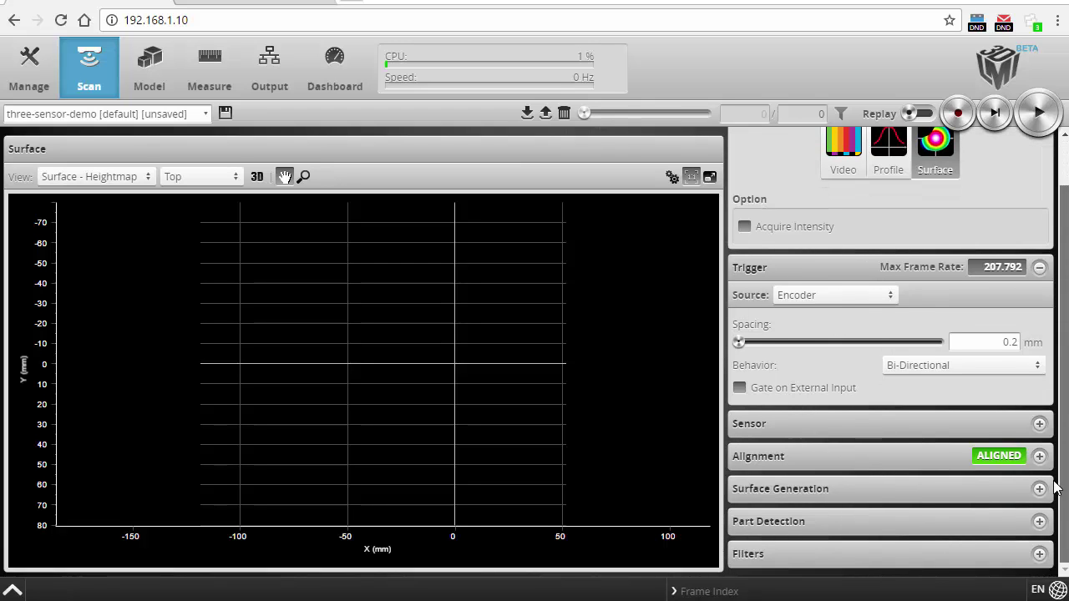
{"action": "left_click", "coordinate": [902, 461]}
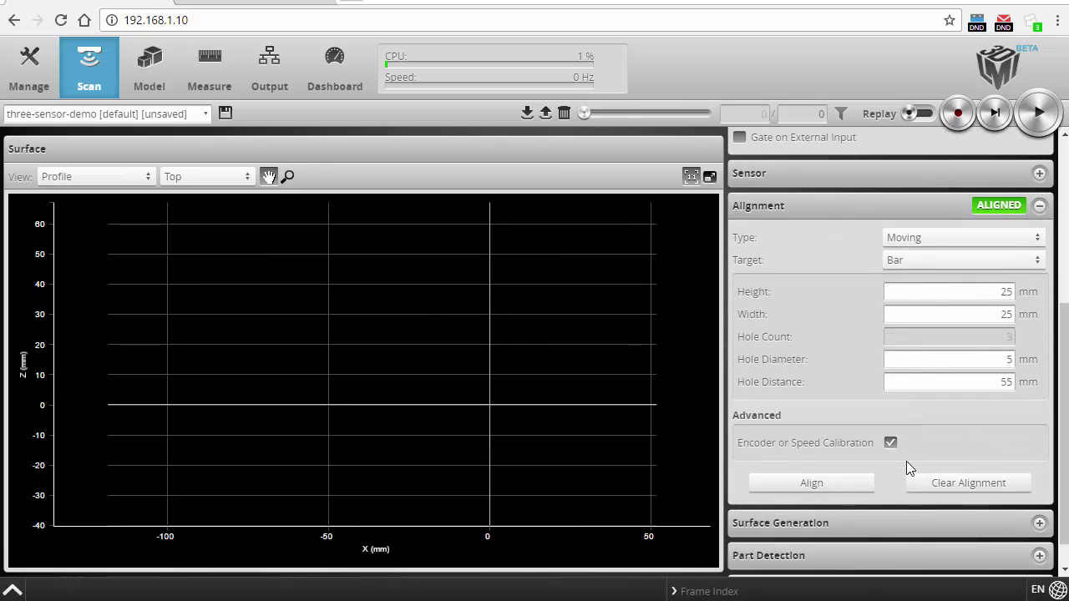
{"action": "left_click", "coordinate": [962, 484]}
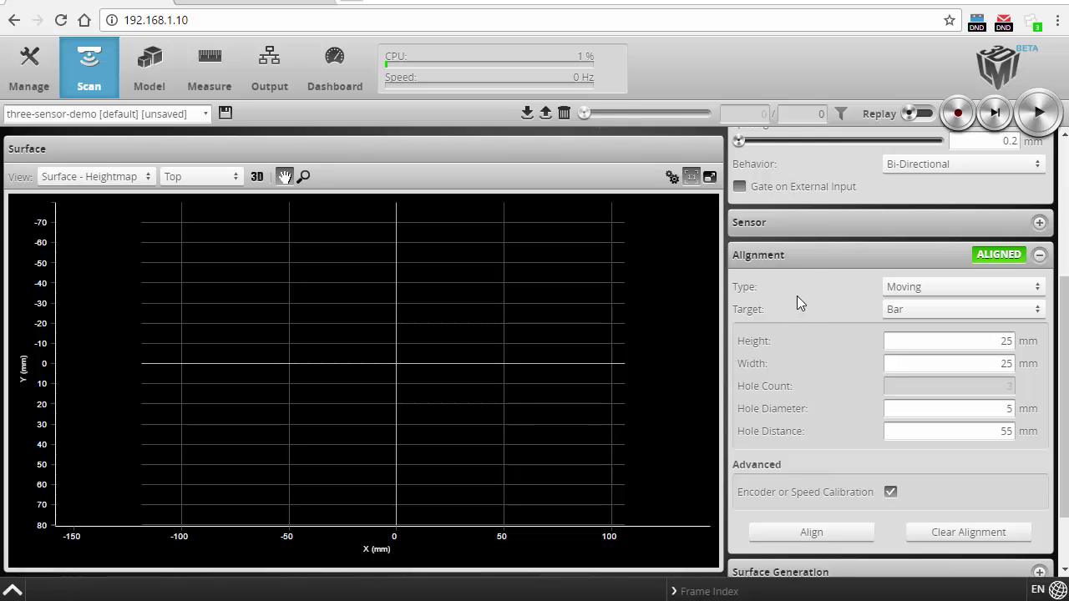
Show the Sensor panel's transformation list with computed offsets, e.g. Top 2 at X 54.937 mm, -1.868°.
{"action": "left_click", "coordinate": [826, 221]}
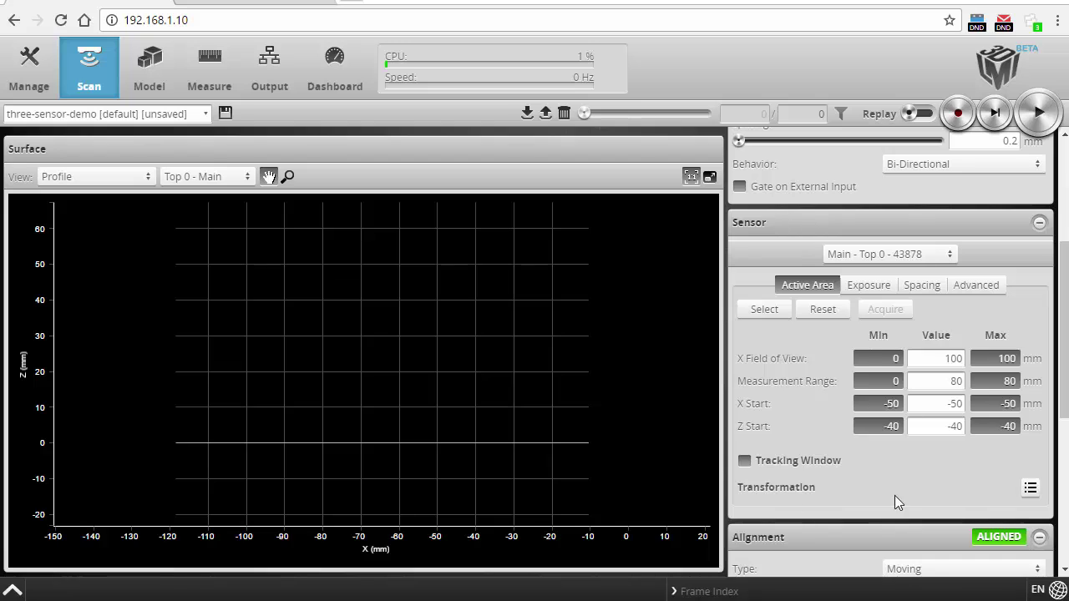
{"action": "left_click", "coordinate": [1030, 487]}
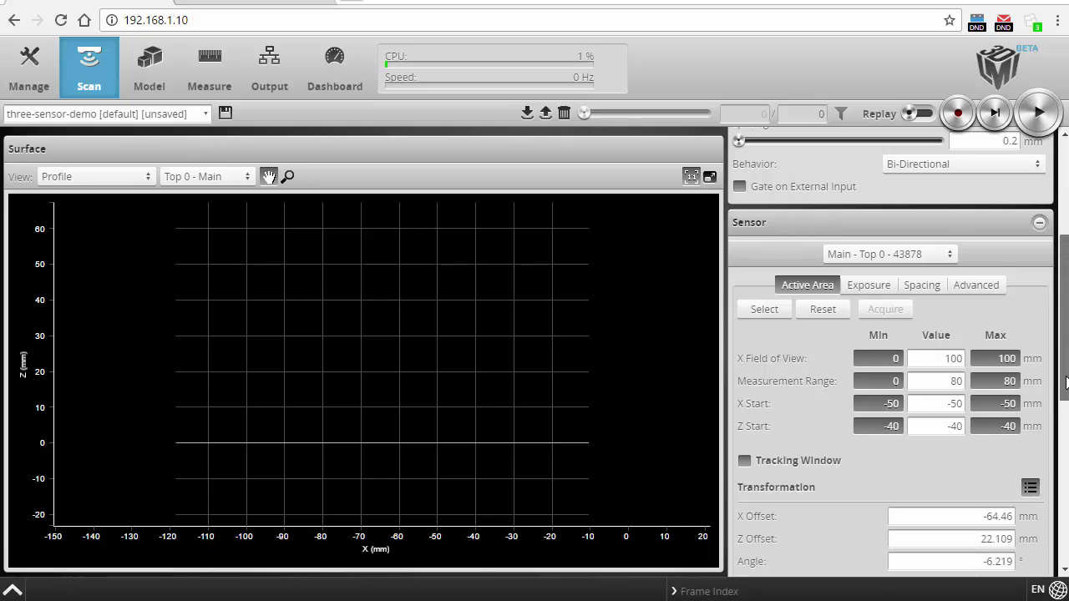
{"action": "scroll", "coordinate": [1067, 382], "scroll_direction": "down", "scroll_amount": 2}
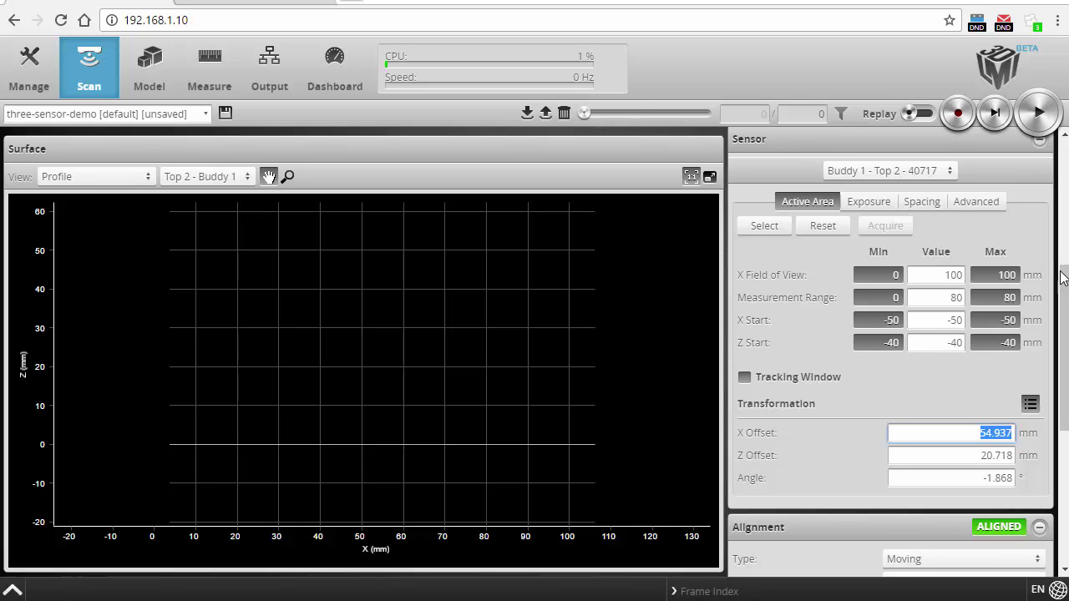
{"action": "left_click_drag", "start_coordinate": [1068, 344], "coordinate": [1054, 555]}
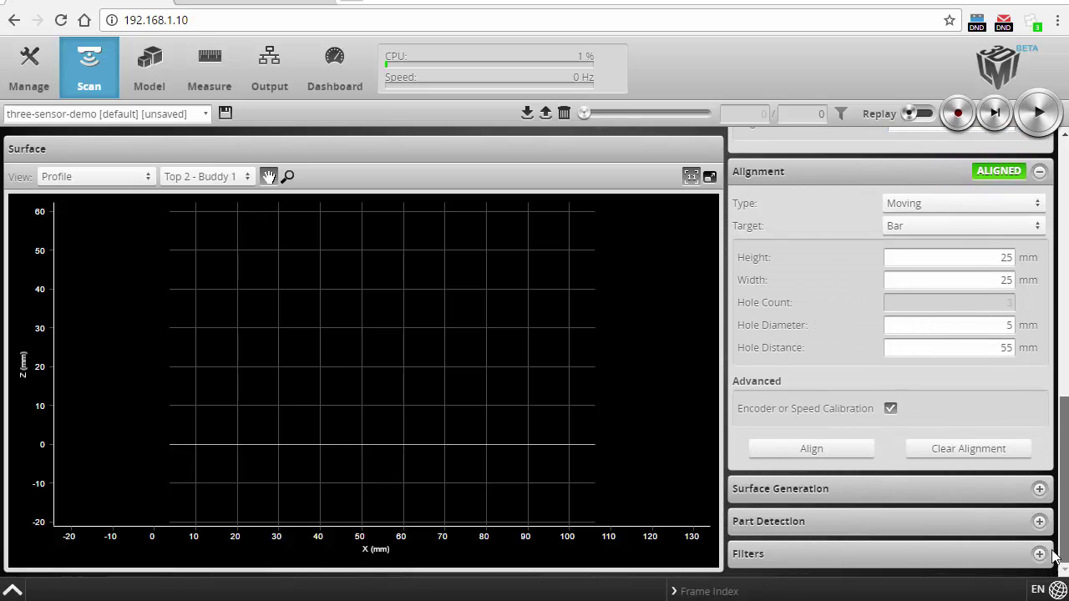
Expand Surface Generation and Part Detection, showing continuous generation and a 1 mm Height Threshold.
{"action": "left_click", "coordinate": [1040, 491]}
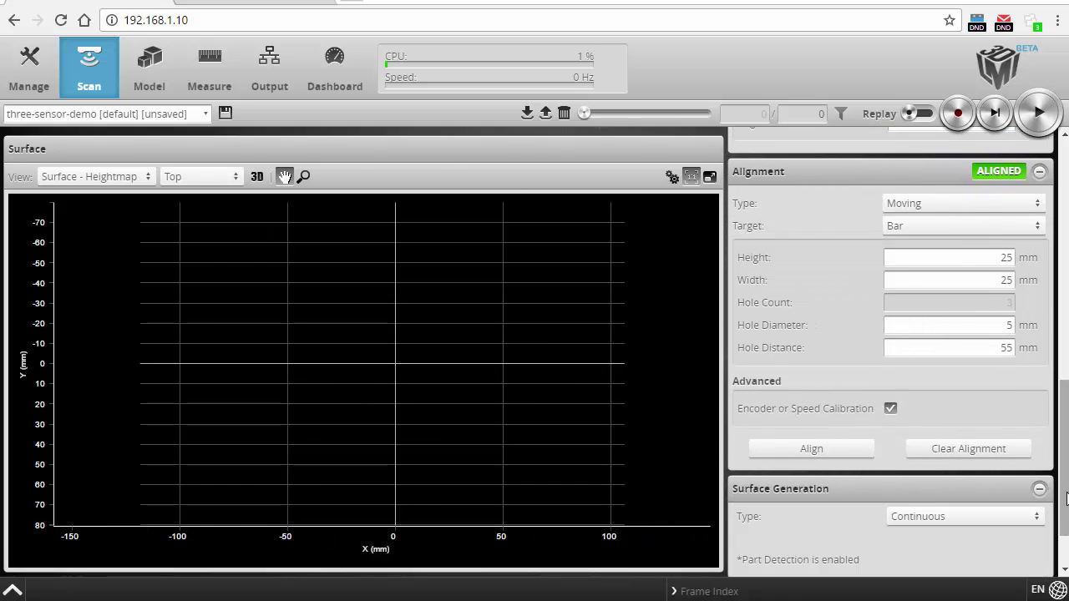
{"action": "scroll", "coordinate": [948, 444], "scroll_direction": "down", "scroll_amount": 1}
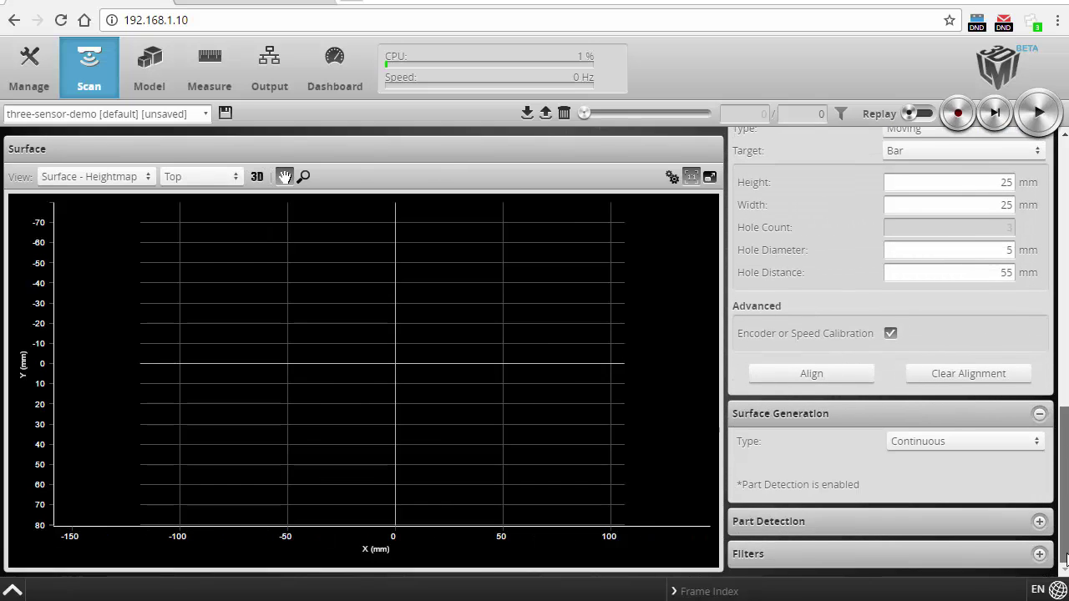
{"action": "left_click", "coordinate": [1039, 522]}
{"action": "scroll", "coordinate": [1054, 539], "scroll_direction": "down", "scroll_amount": 4}
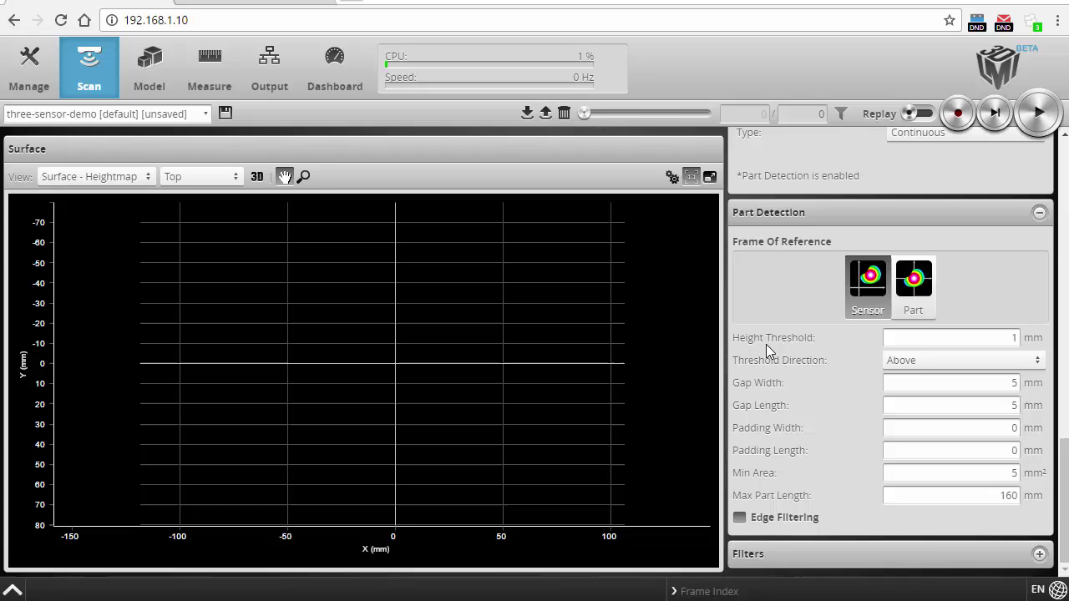
{"action": "double_click", "coordinate": [1008, 337]}
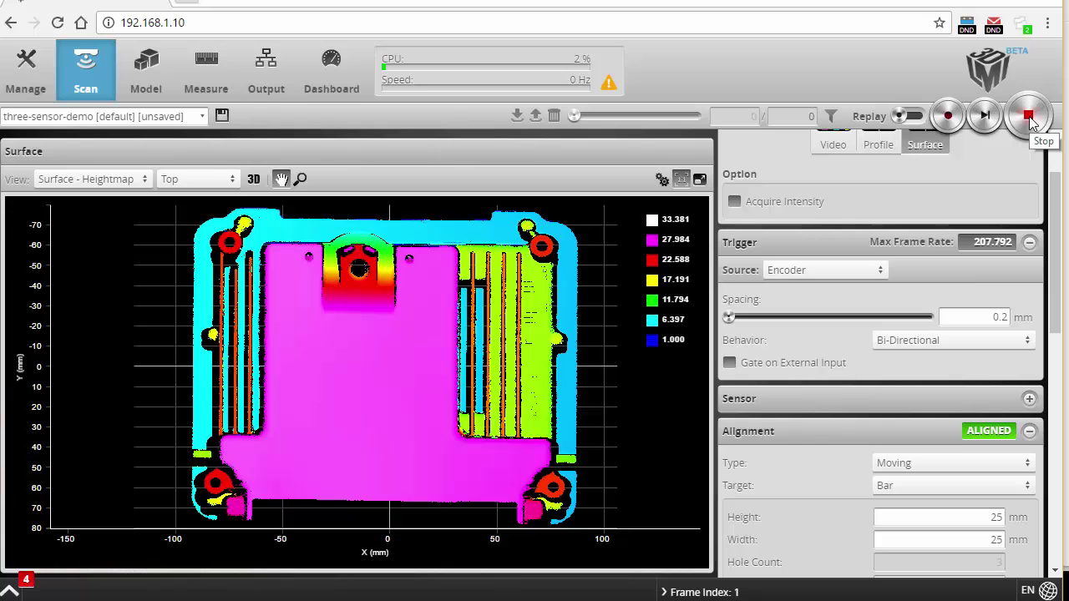
Stop the scan and view the merged heightmap (1.010–32.128 mm) in 3D from several angles.
{"action": "left_click", "coordinate": [1031, 119]}
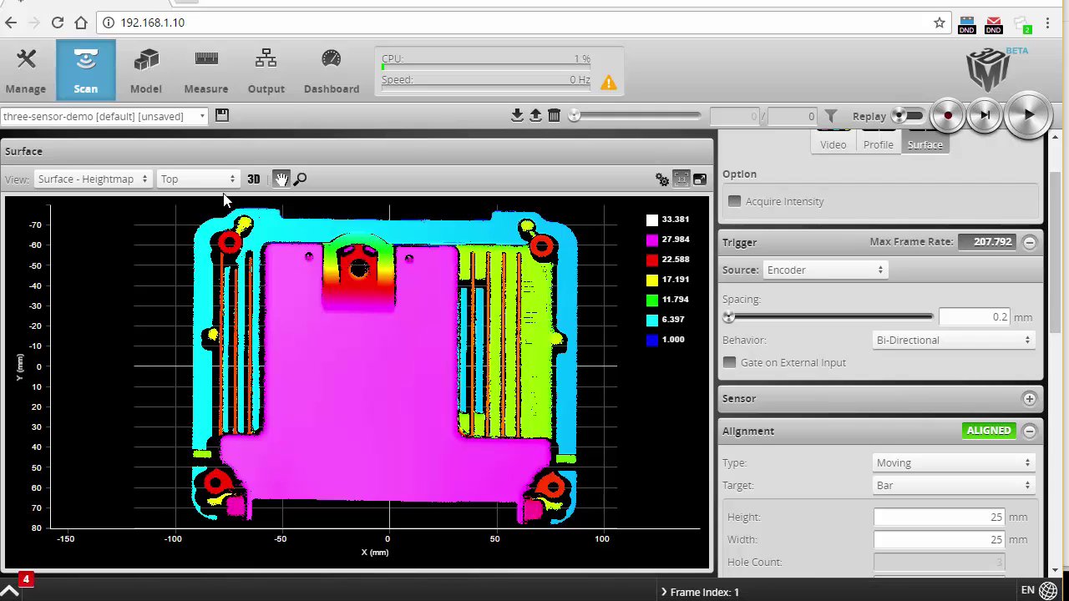
{"action": "left_click", "coordinate": [256, 181]}
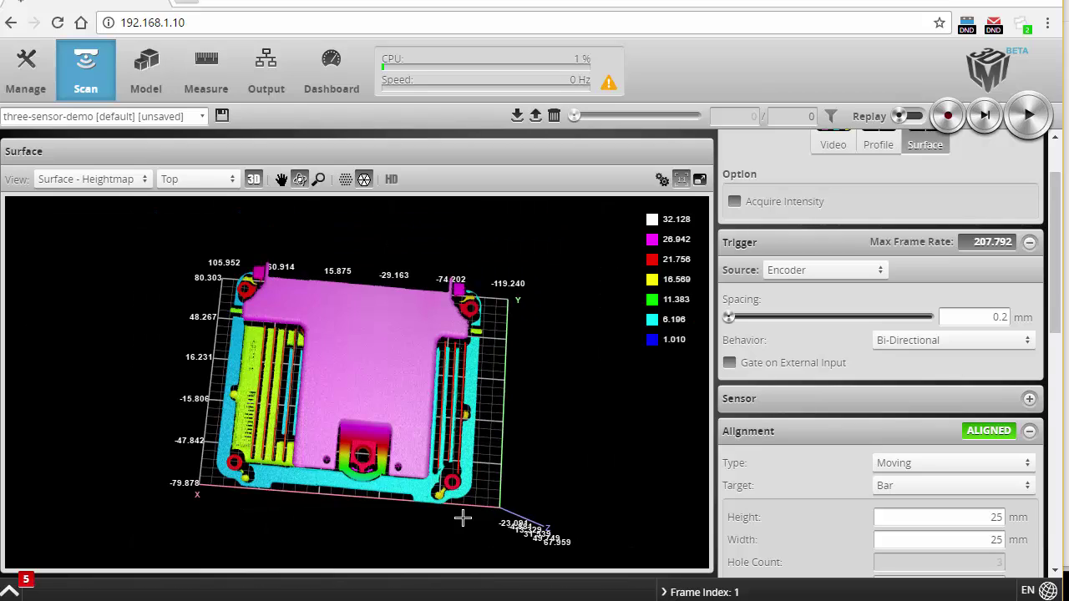
{"action": "left_click_drag", "start_coordinate": [246, 426], "coordinate": [300, 451]}
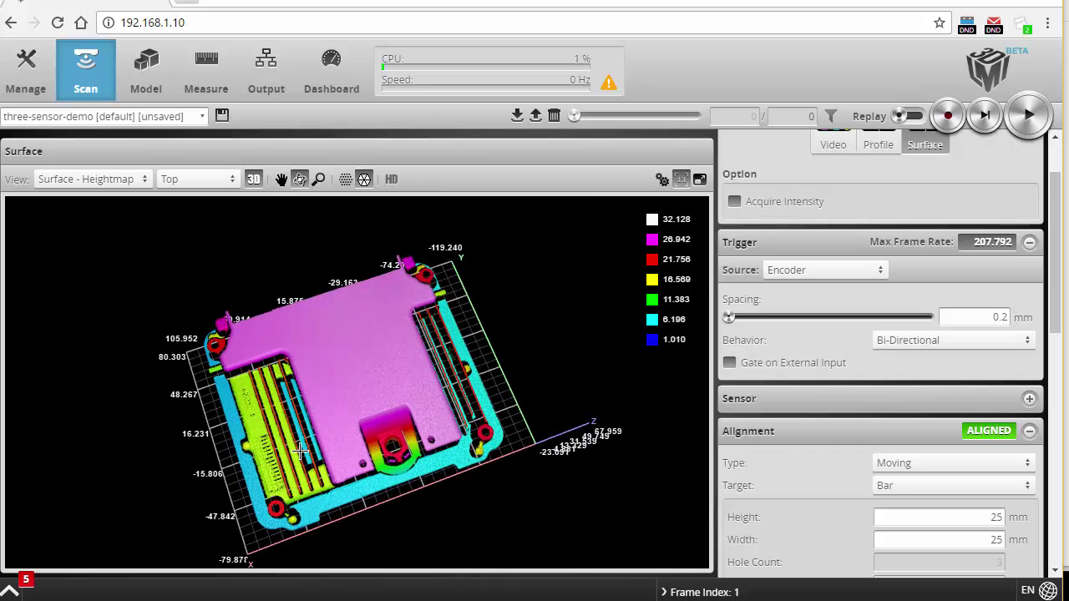
{"action": "scroll", "coordinate": [357, 411], "scroll_direction": "down", "scroll_amount": 3}
{"action": "left_click_drag", "start_coordinate": [369, 419], "coordinate": [322, 407]}
{"action": "scroll", "coordinate": [358, 406], "scroll_direction": "up", "scroll_amount": 5}
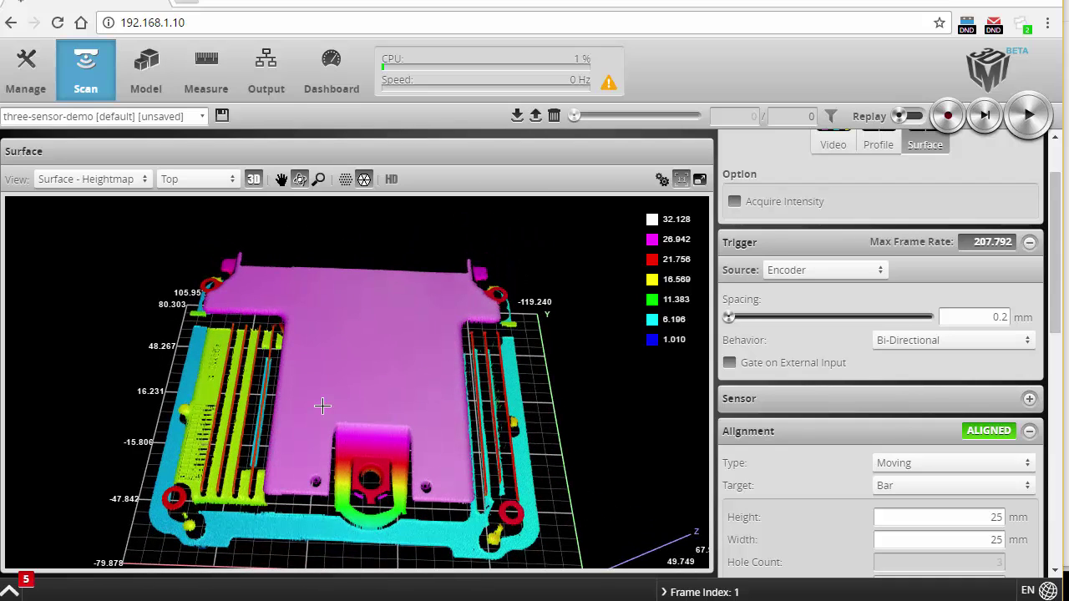